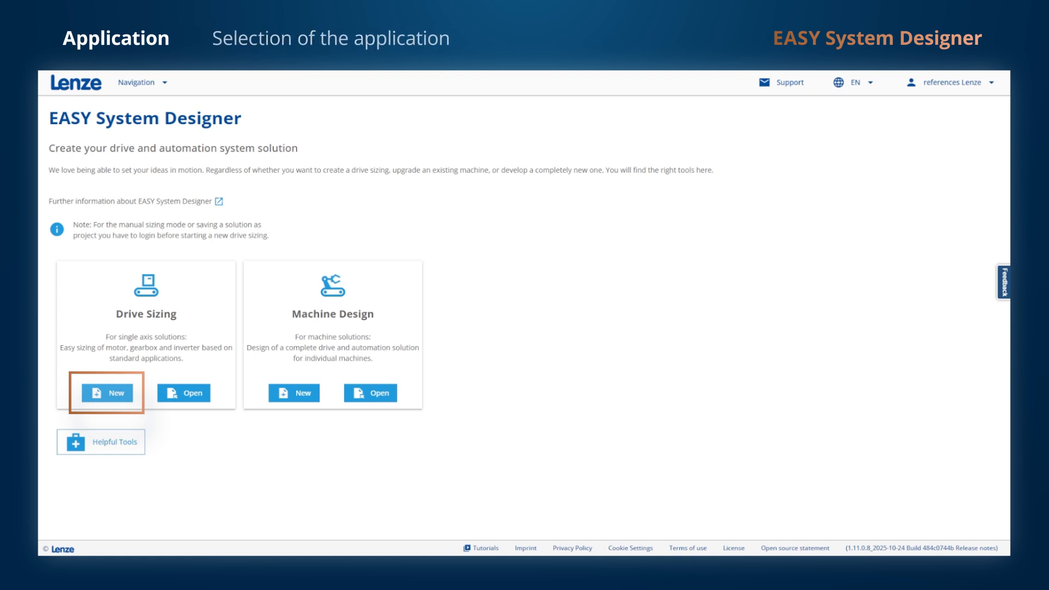
Start a new drive sizing and check which unit systems are available for it
left_click(115, 398)
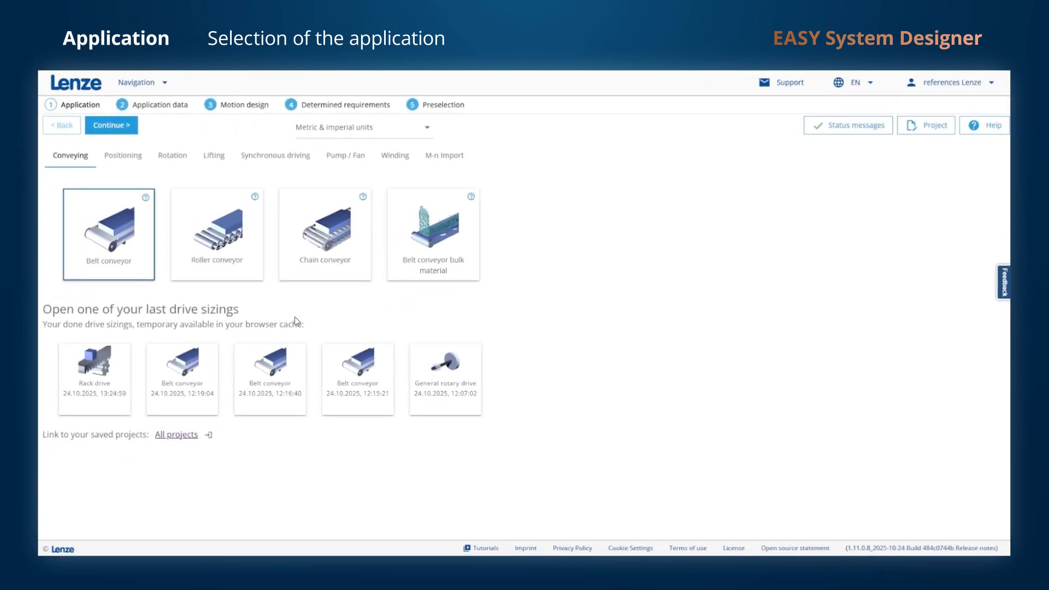
left_click(423, 134)
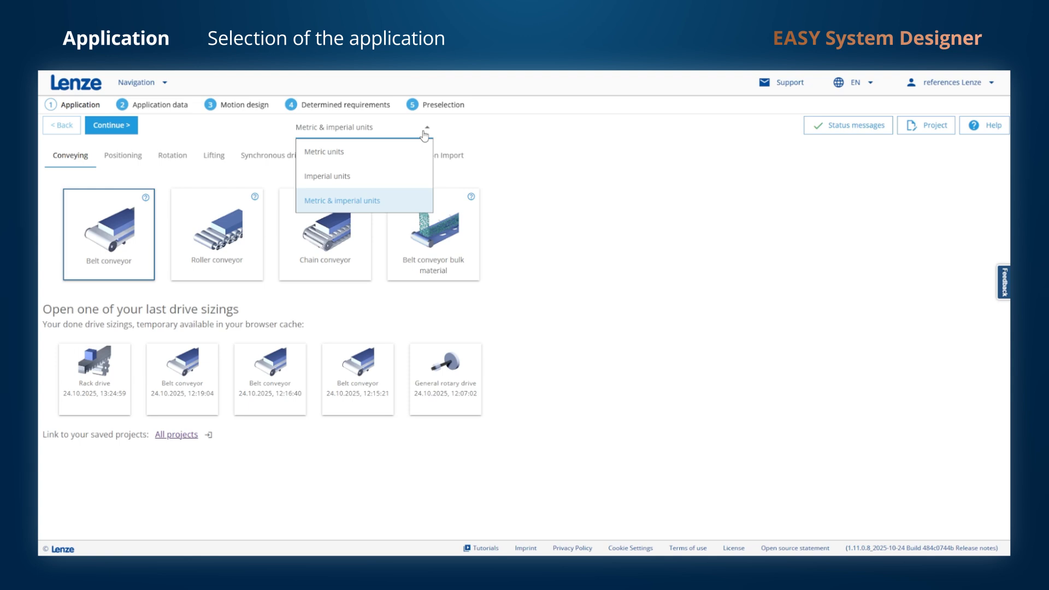
left_click(595, 249)
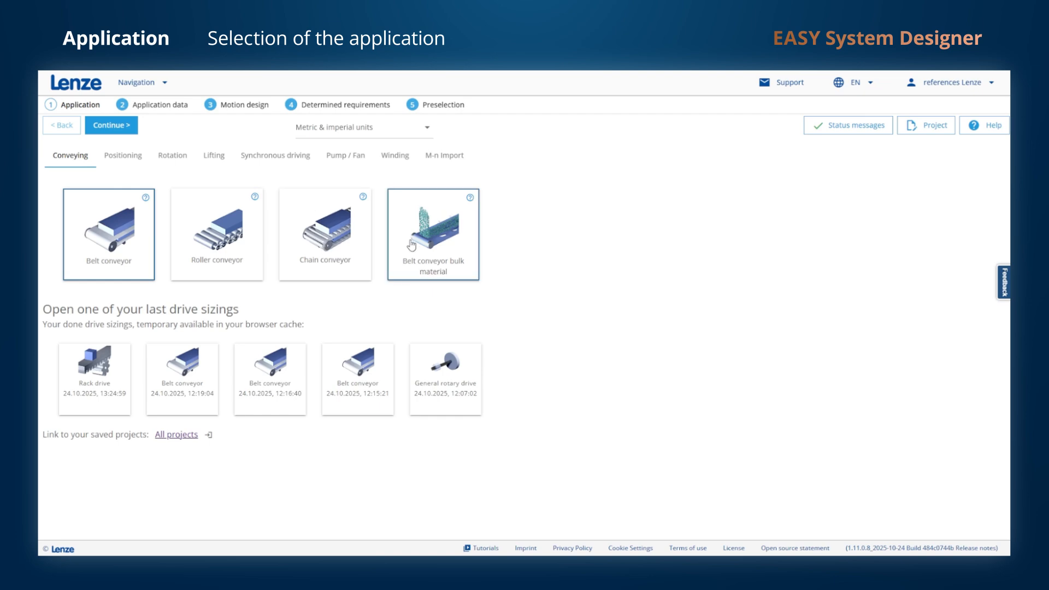
Browse the drive applications offered in the categories from Positioning through Winding to M-n Import
left_click(132, 163)
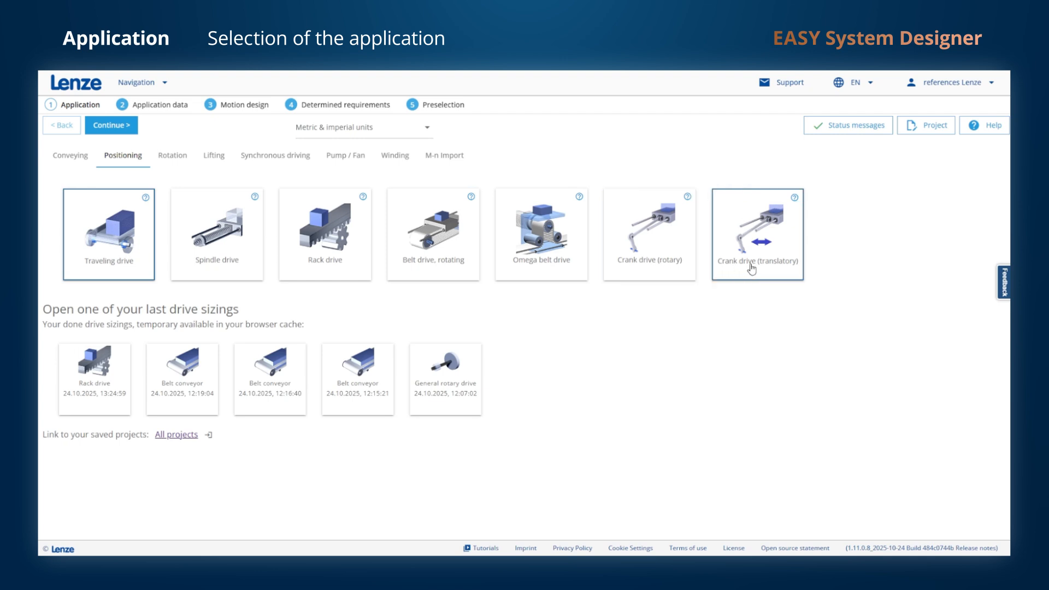
left_click(174, 156)
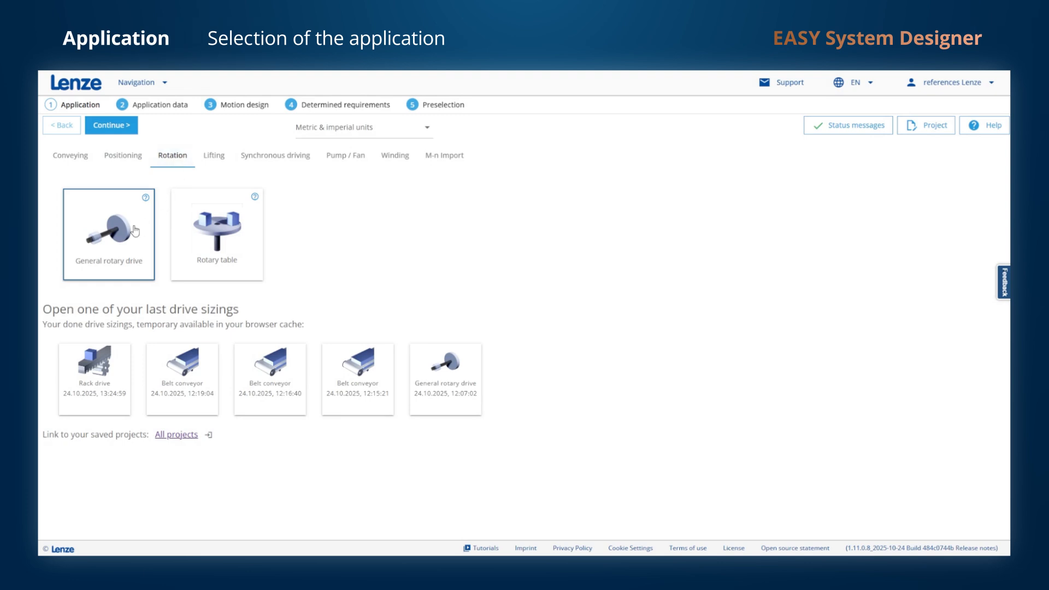
left_click(215, 156)
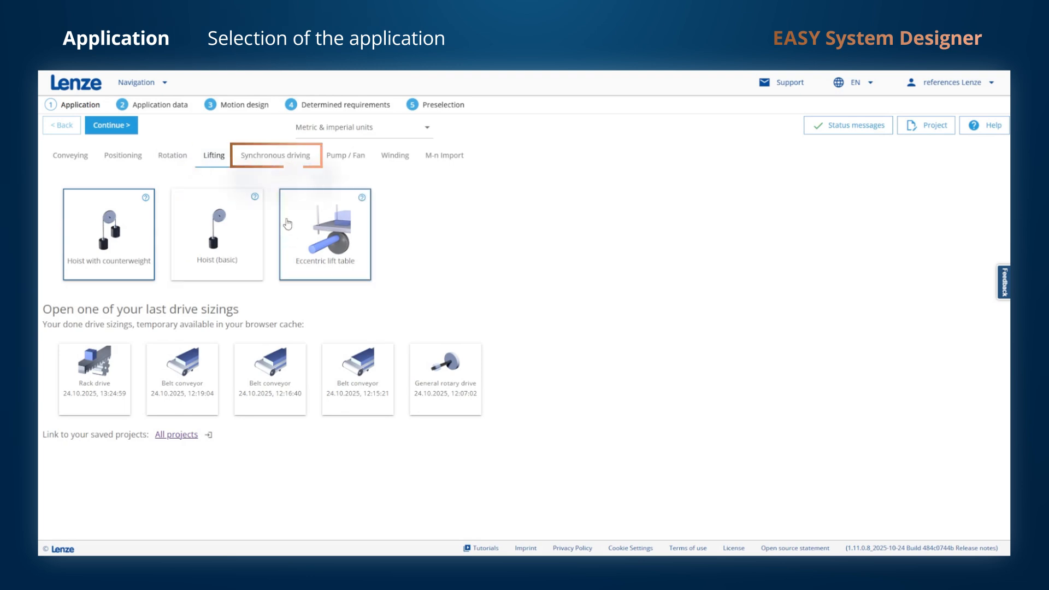
left_click(273, 156)
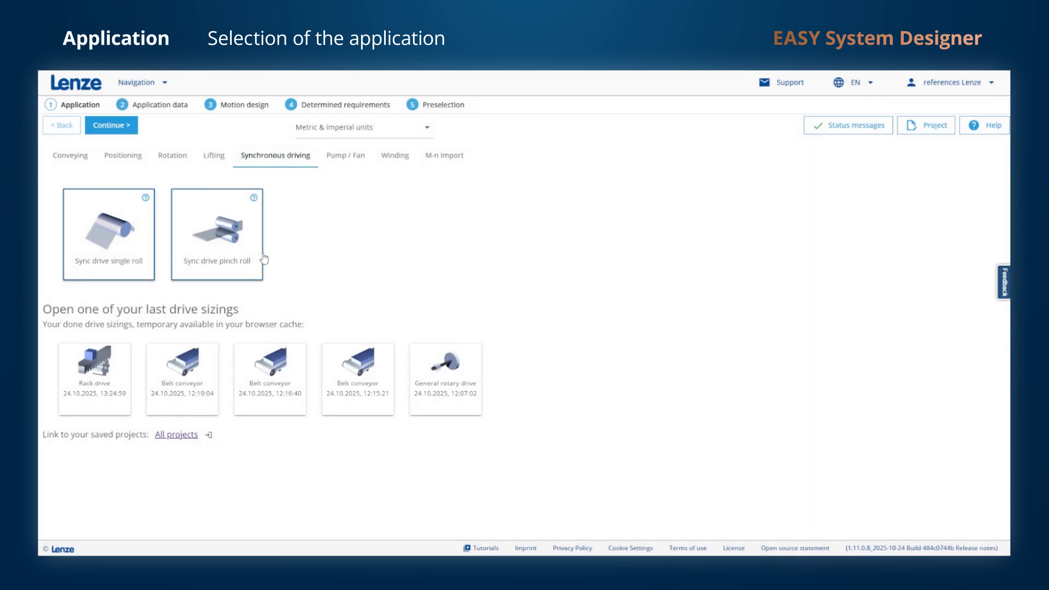
left_click(356, 157)
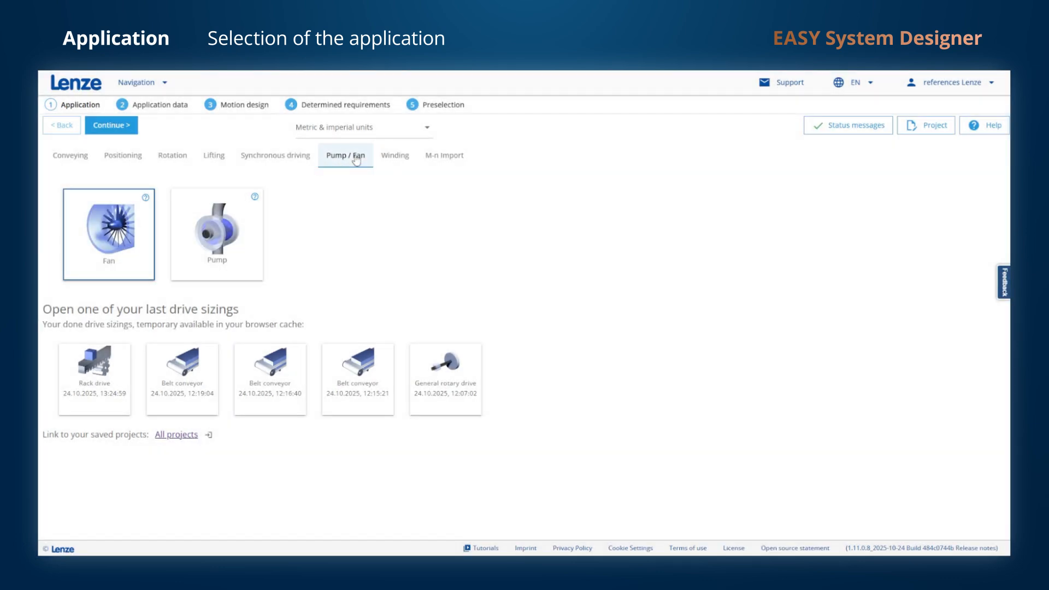
left_click(403, 157)
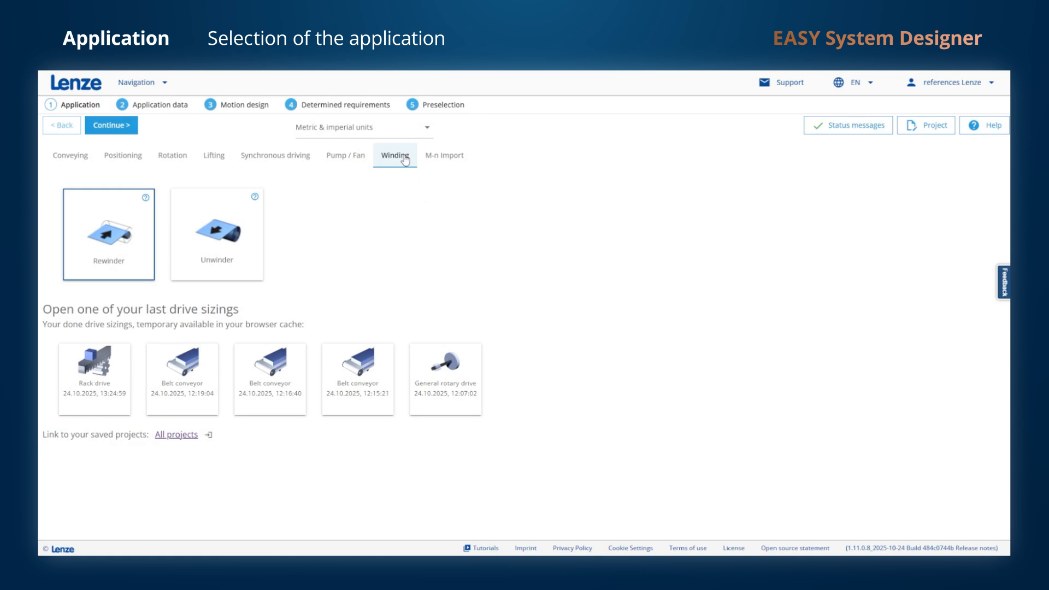
left_click(444, 156)
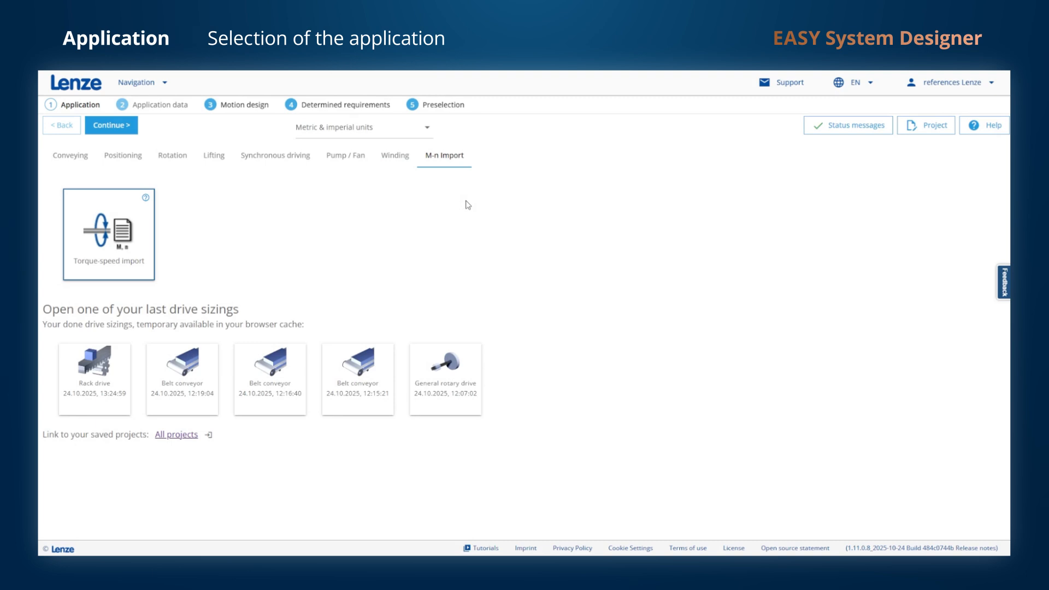
Consult the help page of the Spindle drive positioning application, including its mandatory data
left_click(121, 158)
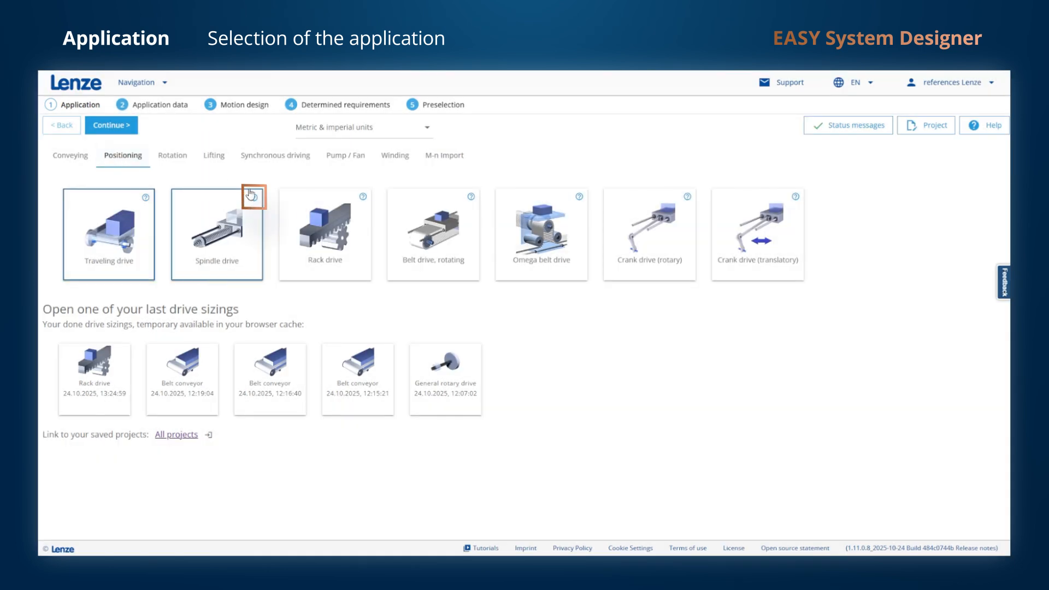
left_click(254, 198)
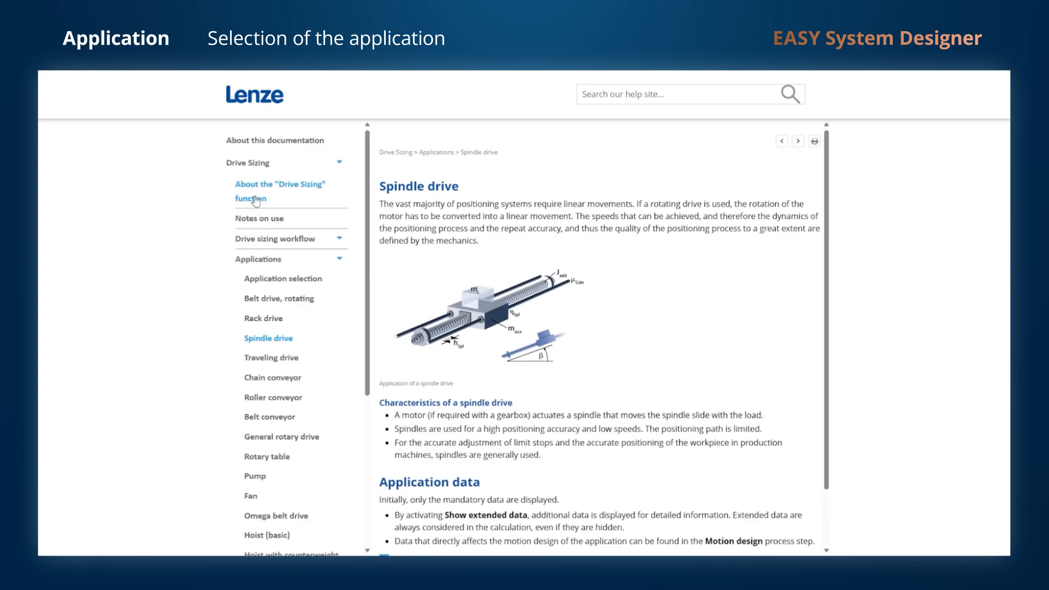
scroll(456, 208, "down", 1)
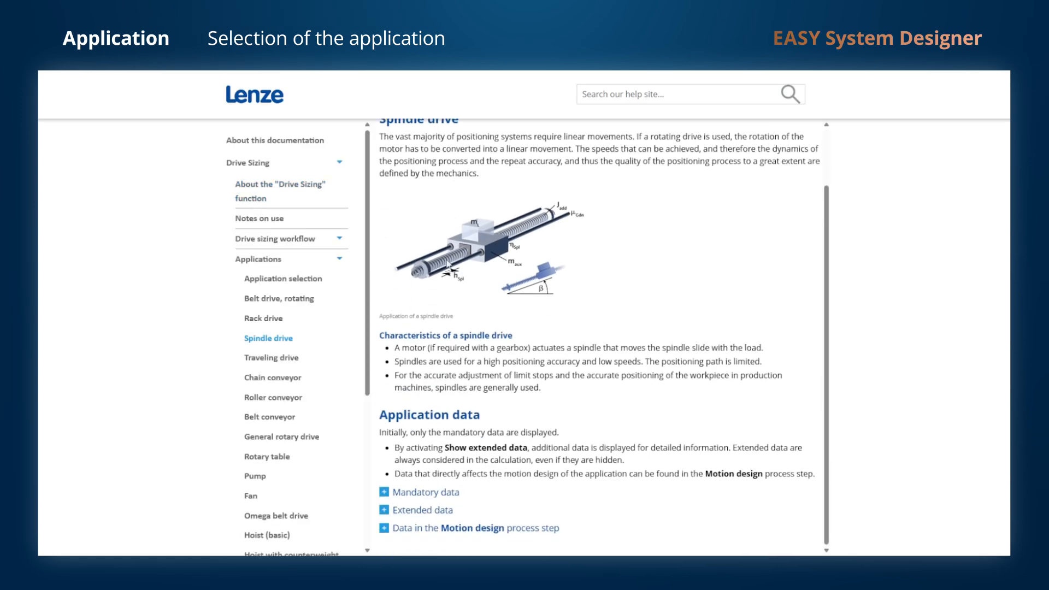
left_click(437, 495)
scroll(443, 296, "down", 3)
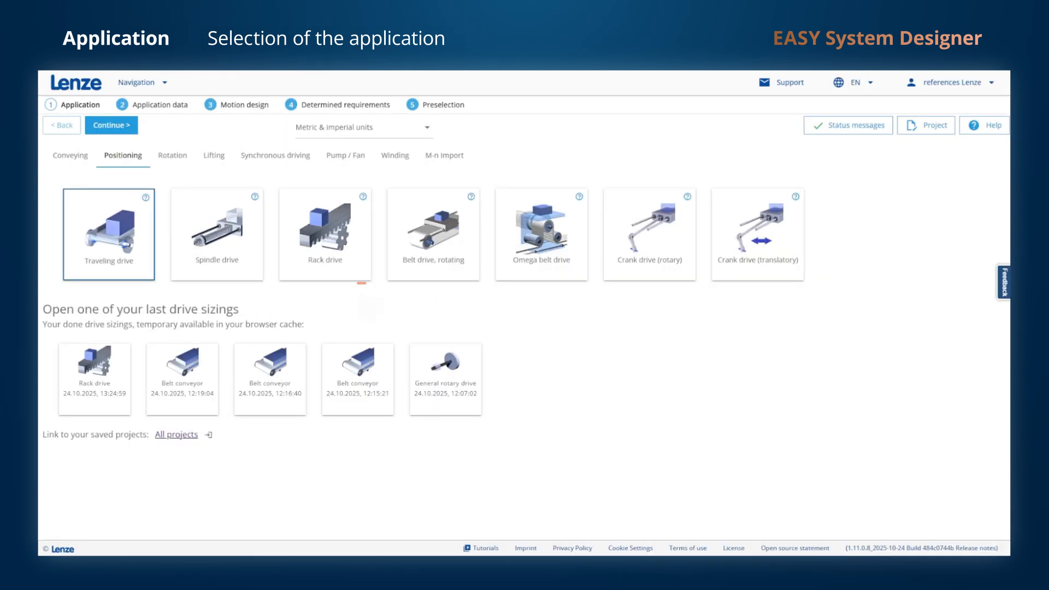
Choose the Rack drive application and show the detailed values in its application data
left_click(325, 248)
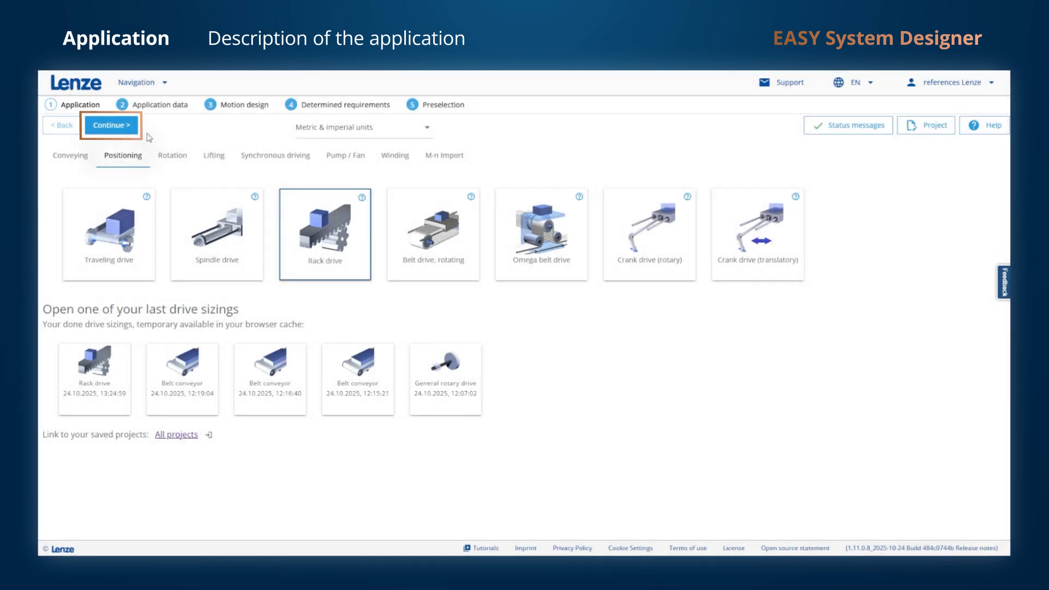
left_click(117, 126)
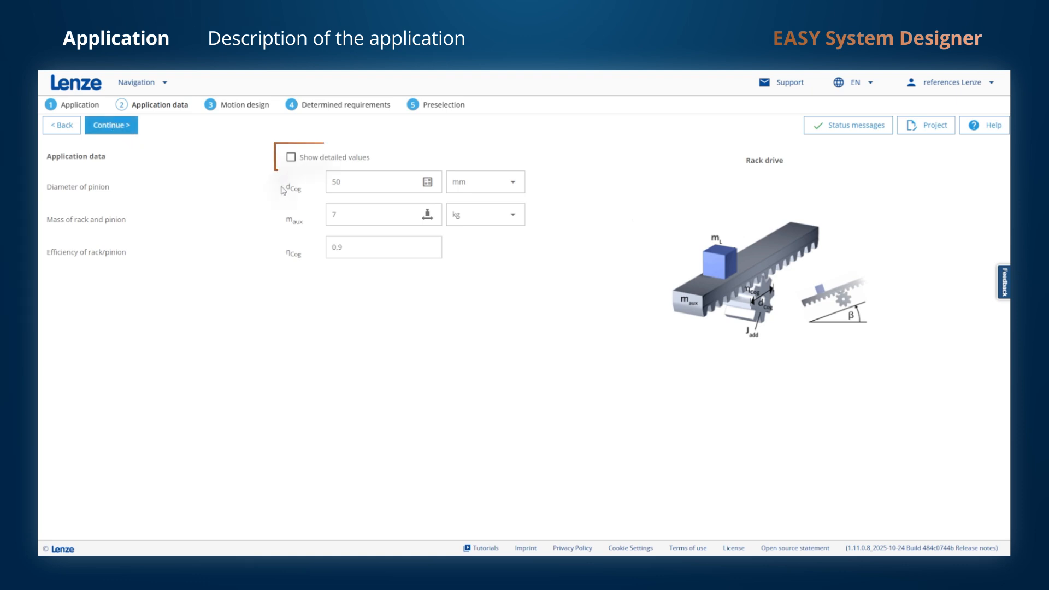
left_click(291, 158)
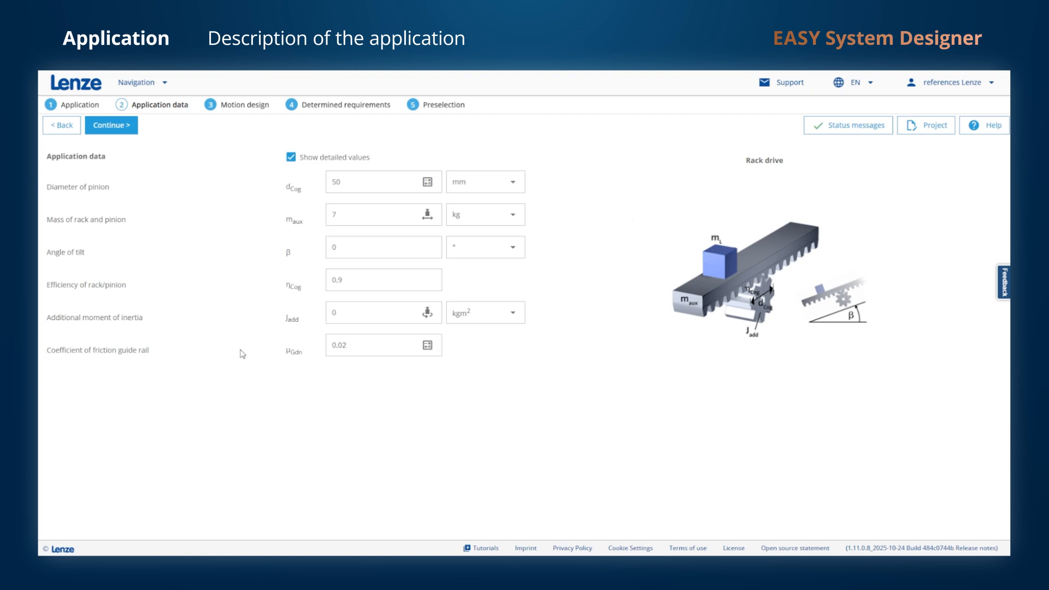
mouse_move(243, 353)
mouse_move(112, 217)
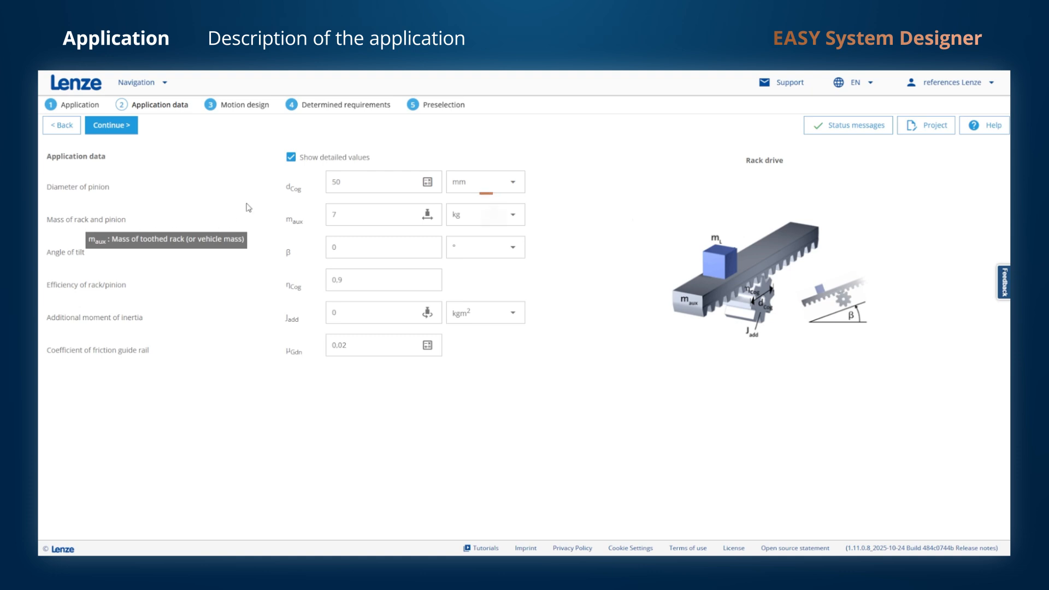
Change the pinion diameter's unit to cm and set the mass of rack and pinion to 15 kg
left_click(465, 186)
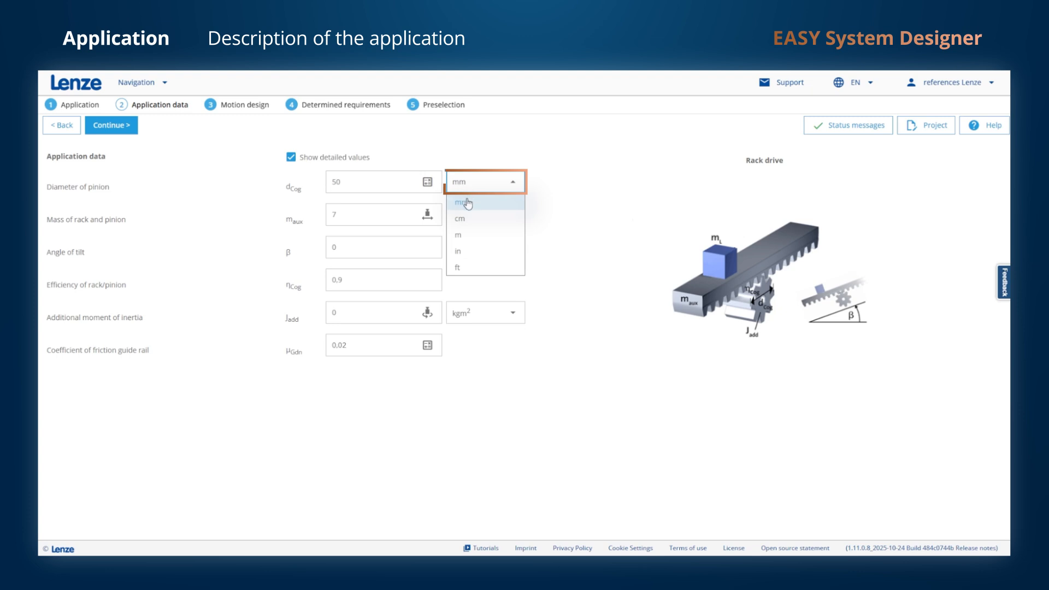
left_click(471, 220)
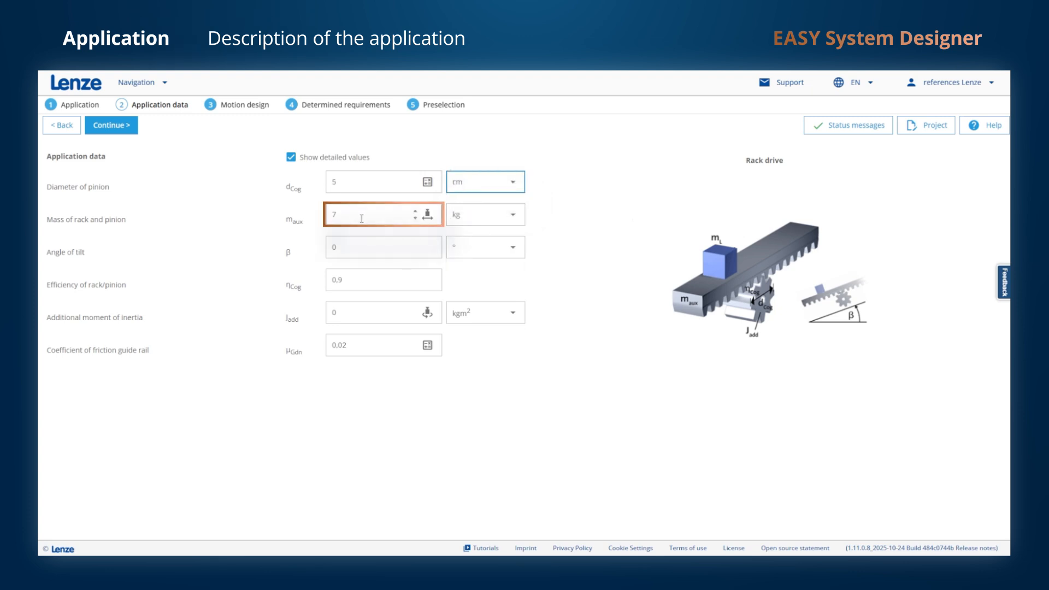
left_click_drag(359, 218, 304, 216)
type("15")
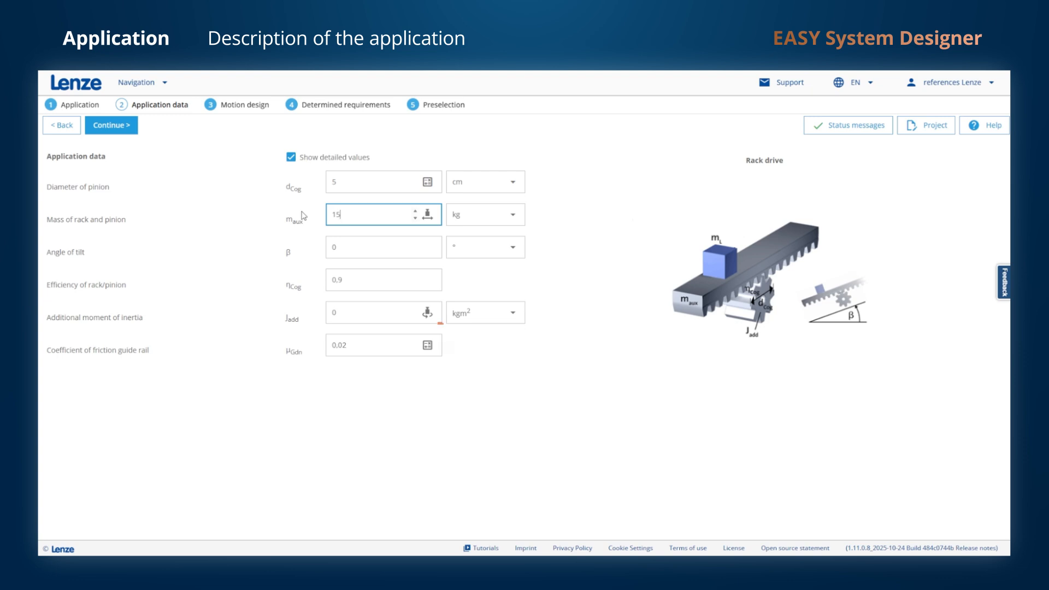
View the inertia calculator without applying anything, and set the guide rail's friction coefficient to the dry Steel / steel value of 0.15
left_click(428, 313)
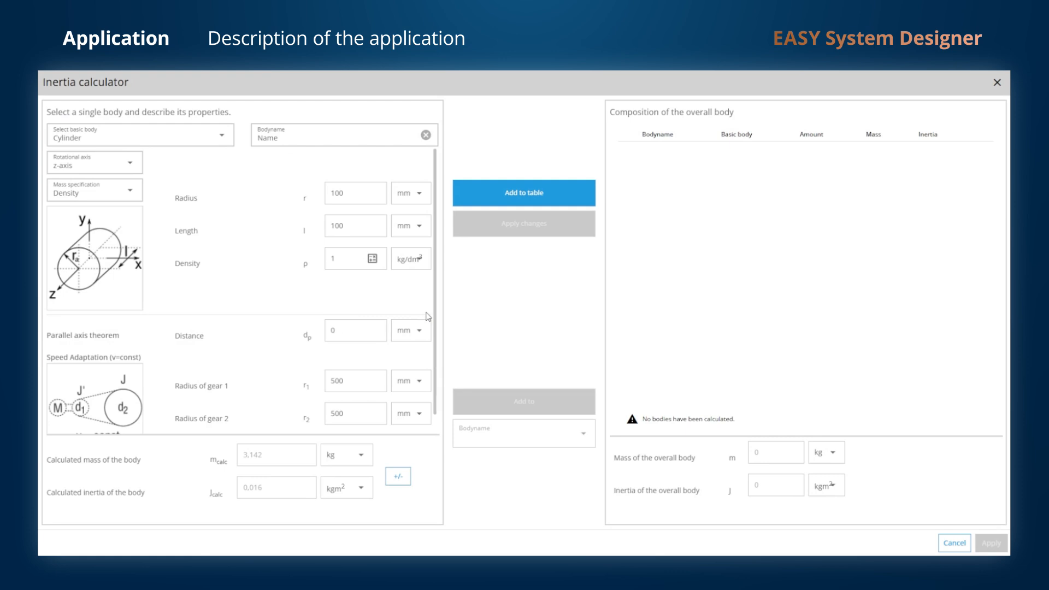
left_click(955, 543)
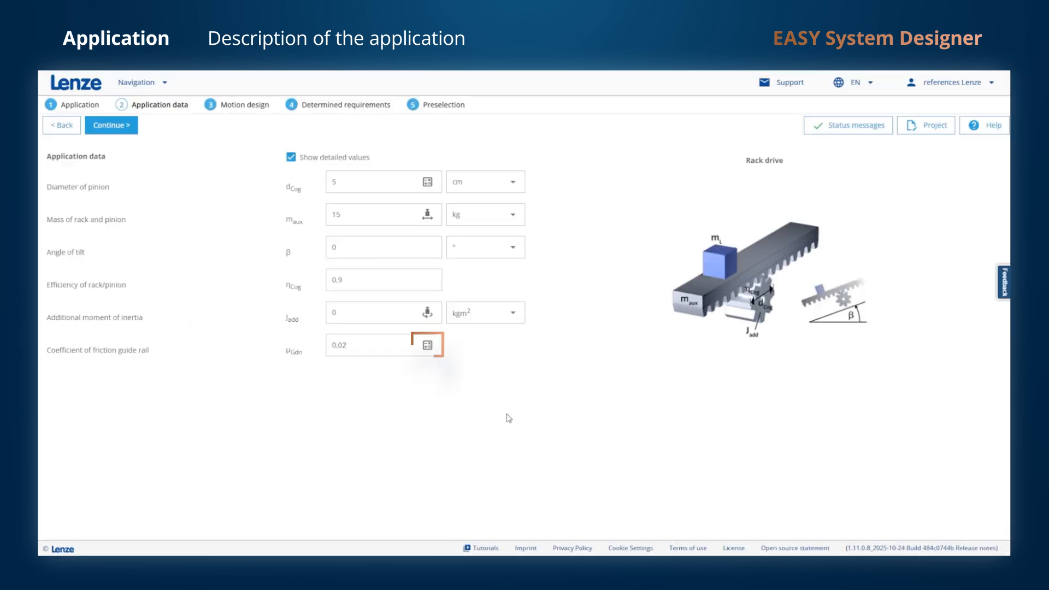
left_click(428, 345)
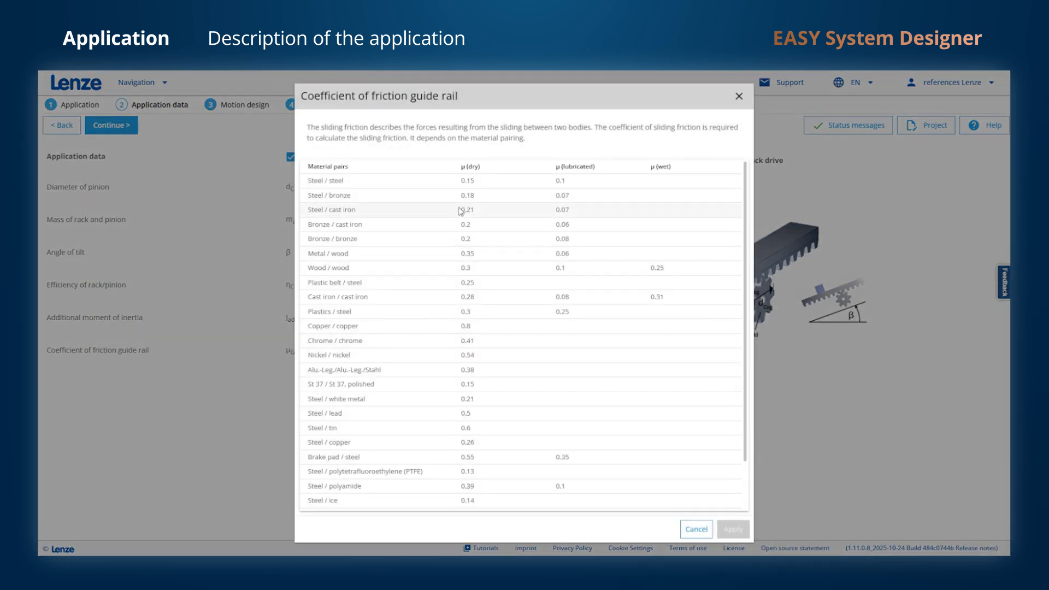
left_click(470, 180)
left_click(734, 528)
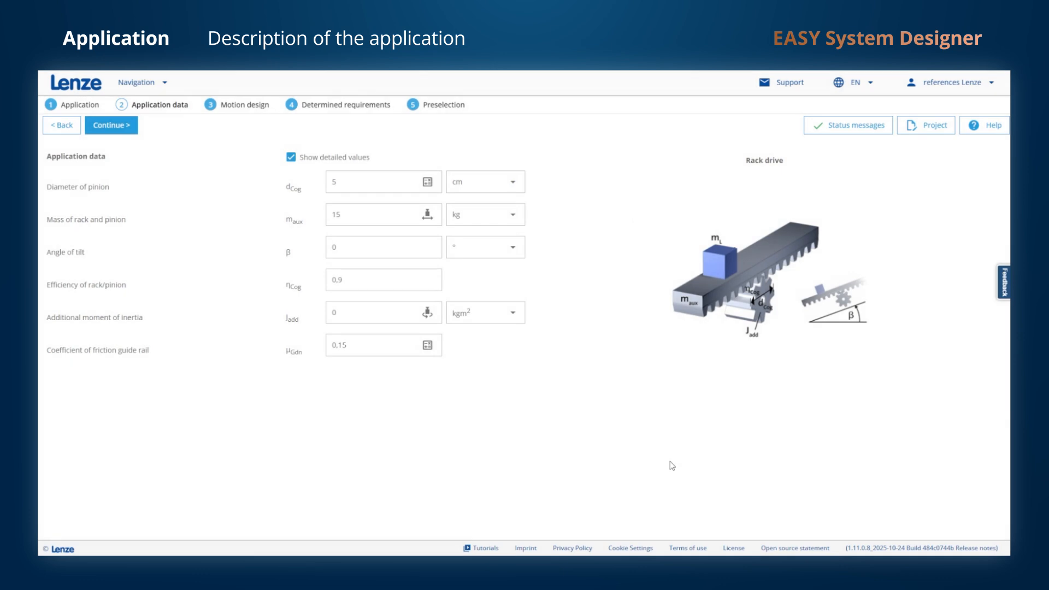
Proceed through the motion design with its default profile and show the detailed values of the determined requirements
left_click(116, 126)
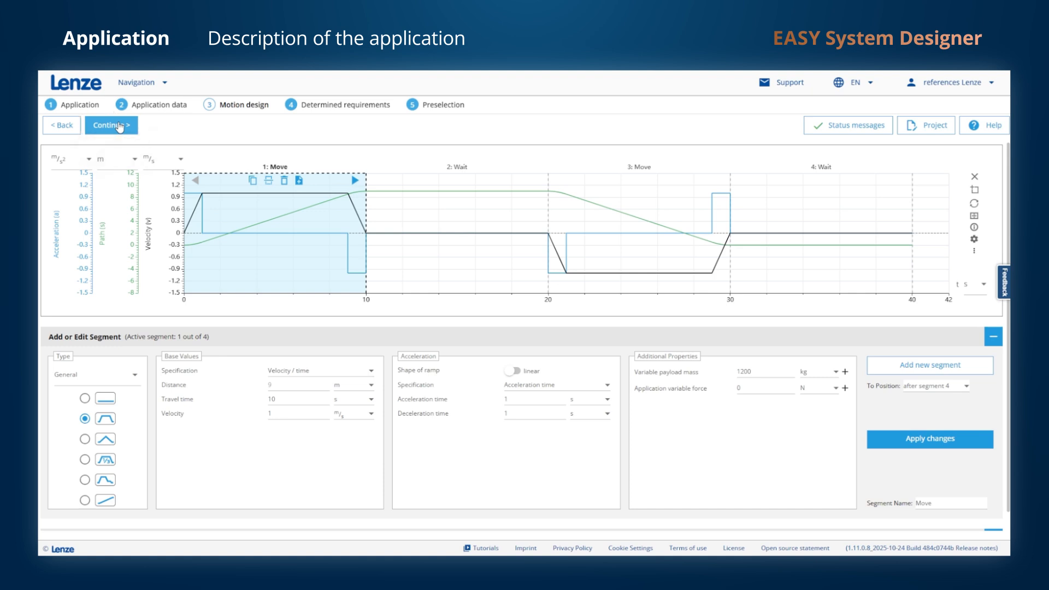
left_click(120, 126)
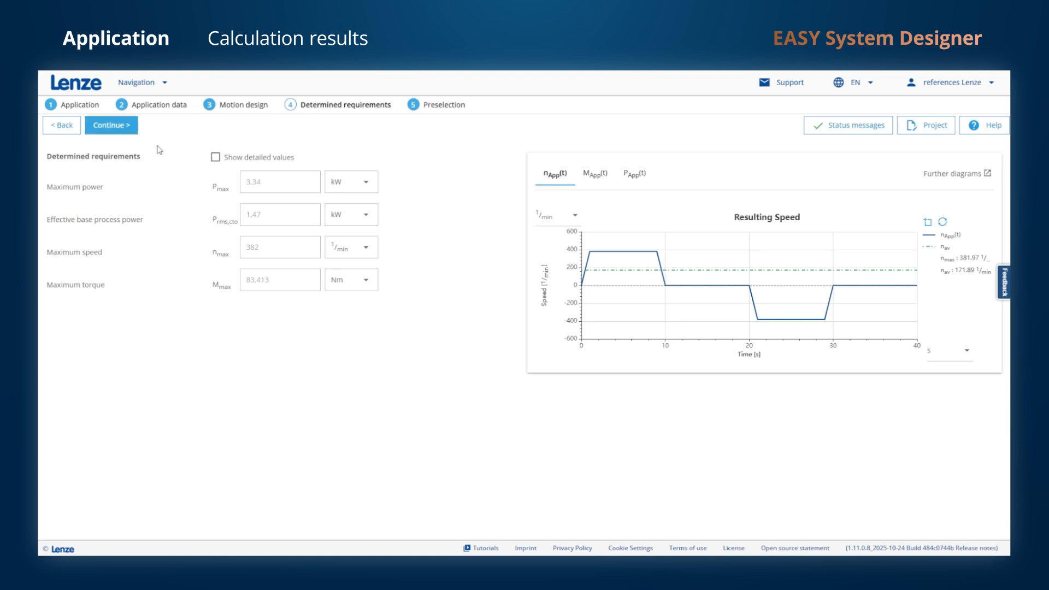
left_click(216, 158)
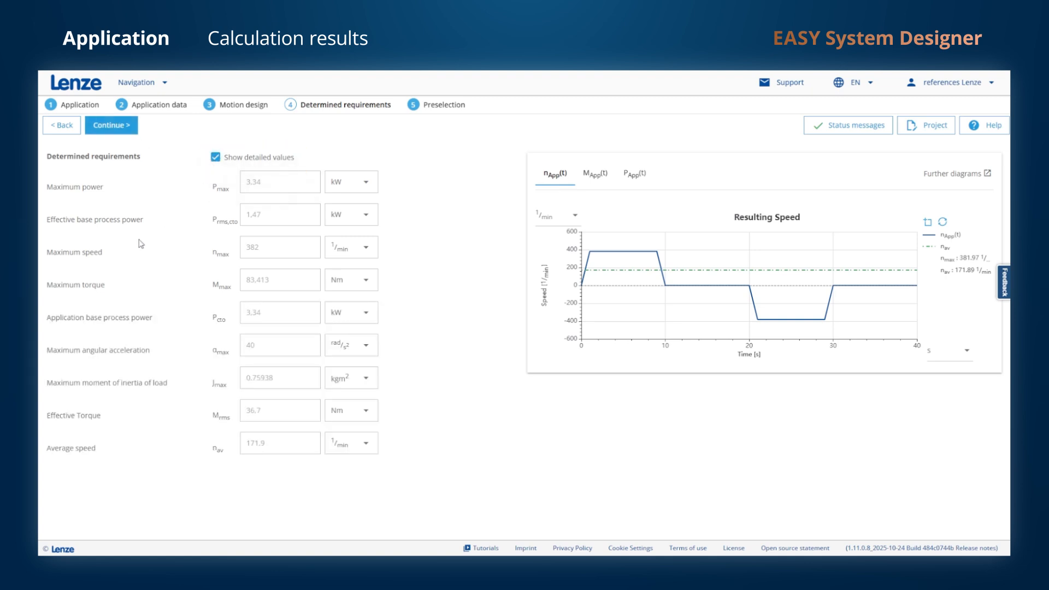
mouse_move(113, 257)
mouse_move(108, 302)
mouse_move(105, 421)
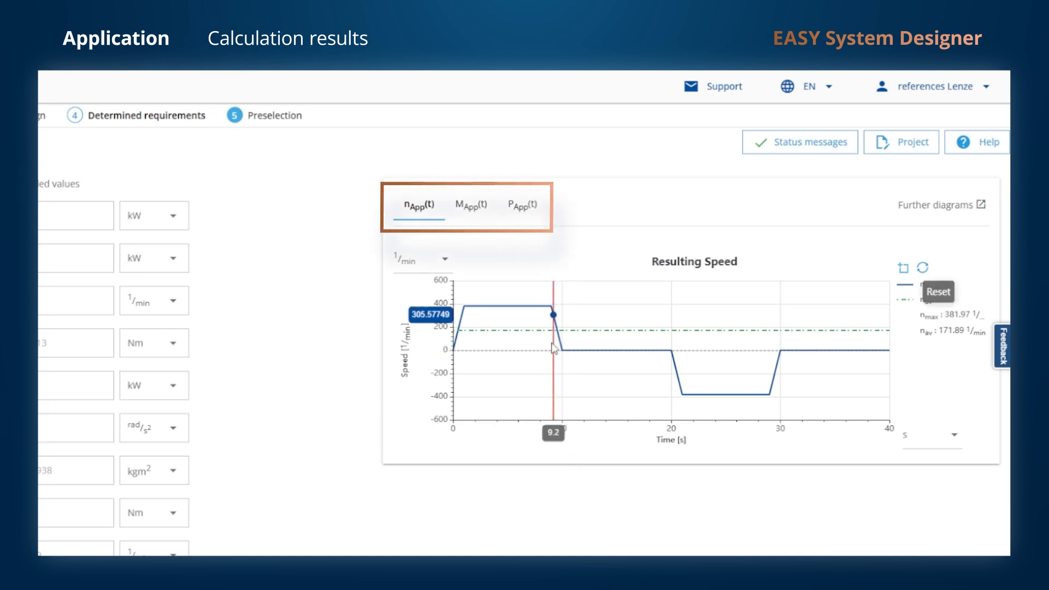
View the application's resulting torque and resulting power diagrams, returning to the torque diagram
left_click(472, 207)
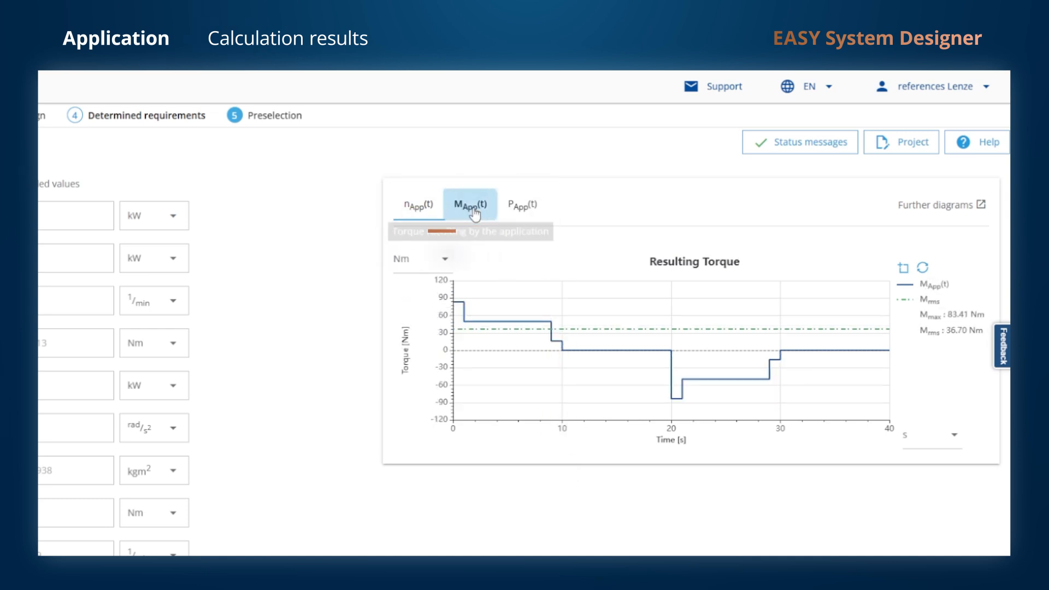
left_click(522, 210)
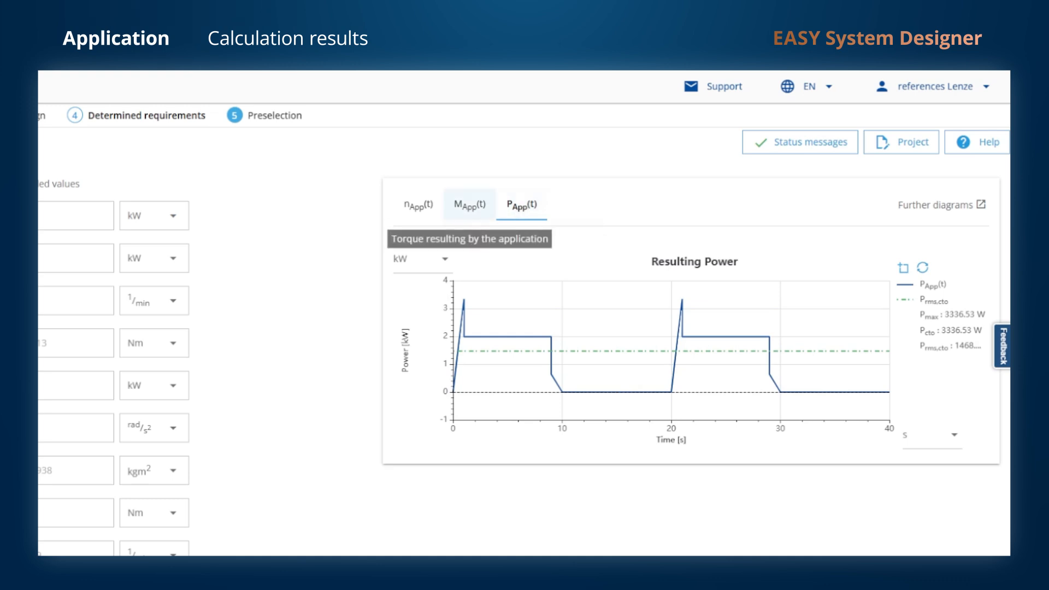
left_click(474, 211)
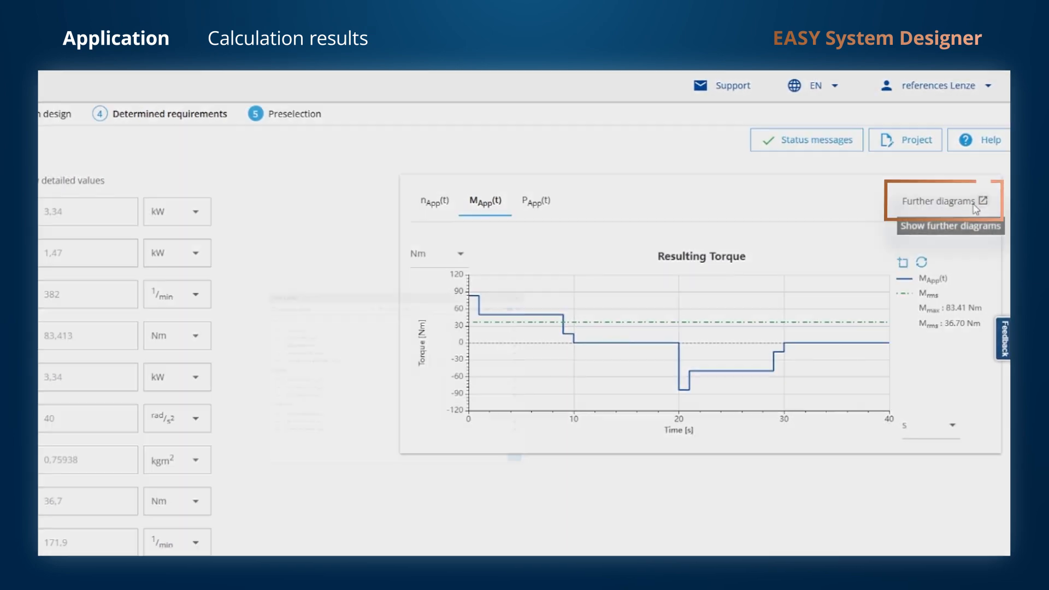
Open the further diagrams in full-screen view and expand the Resulting Speed diagram
left_click(974, 204)
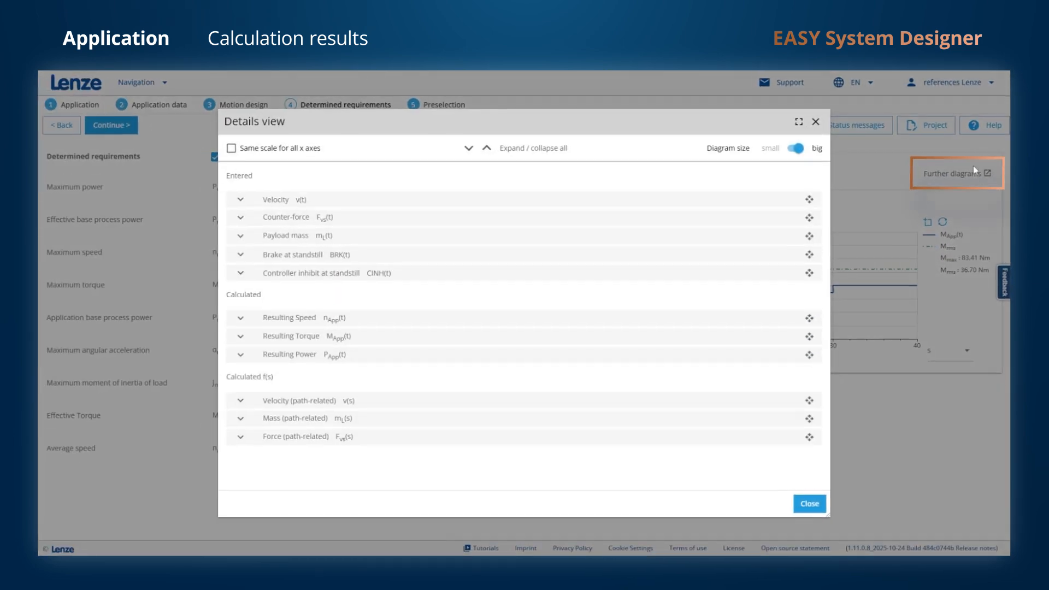
left_click(799, 122)
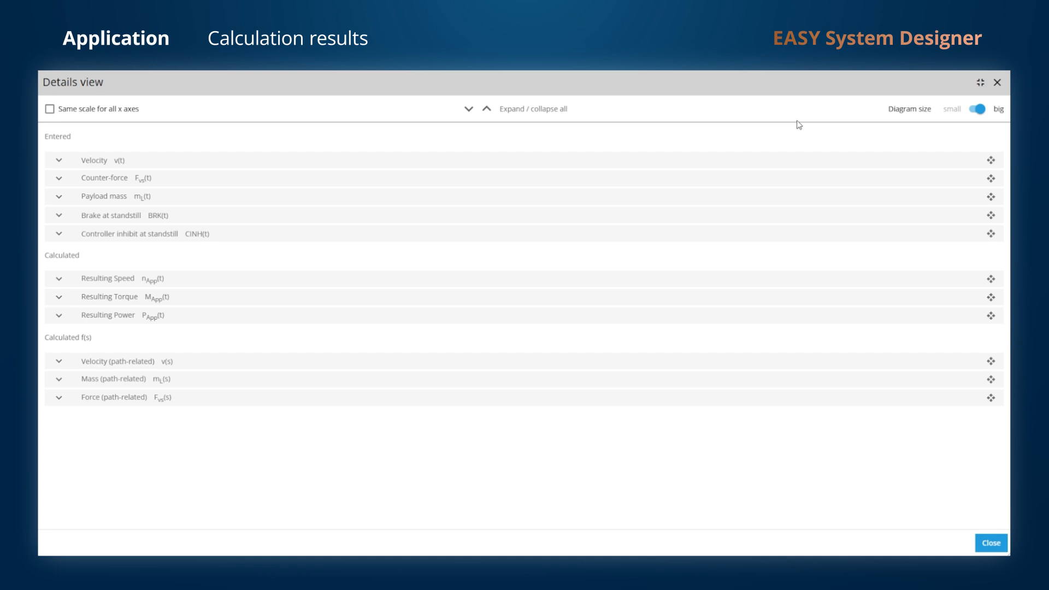
left_click(167, 280)
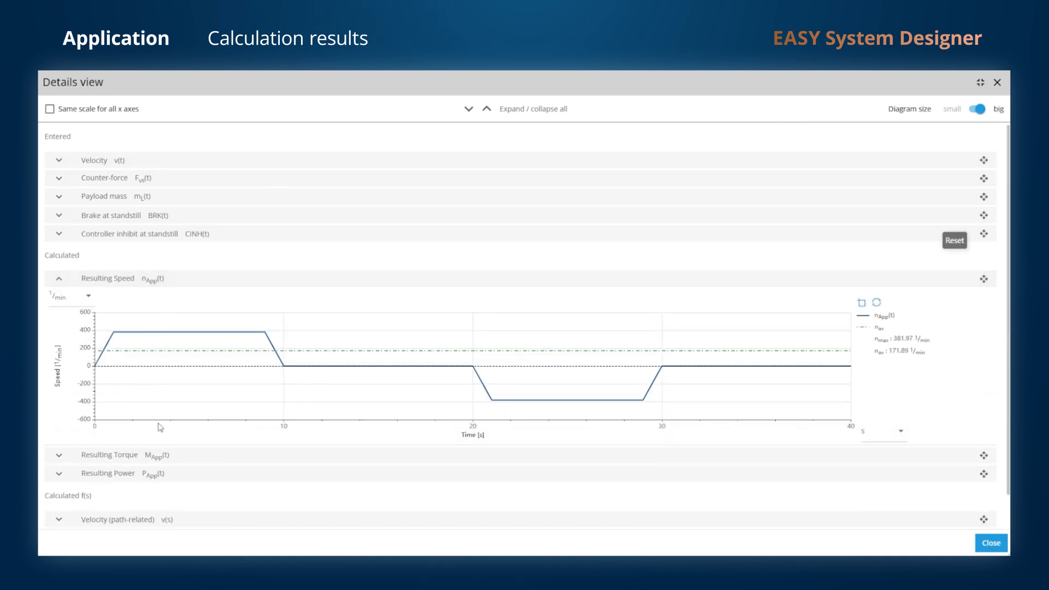
Expand the Resulting Torque and Resulting Power diagrams, and show all diagrams small with the same scale for all x axes
left_click(166, 461)
scroll(172, 492, "down", 3)
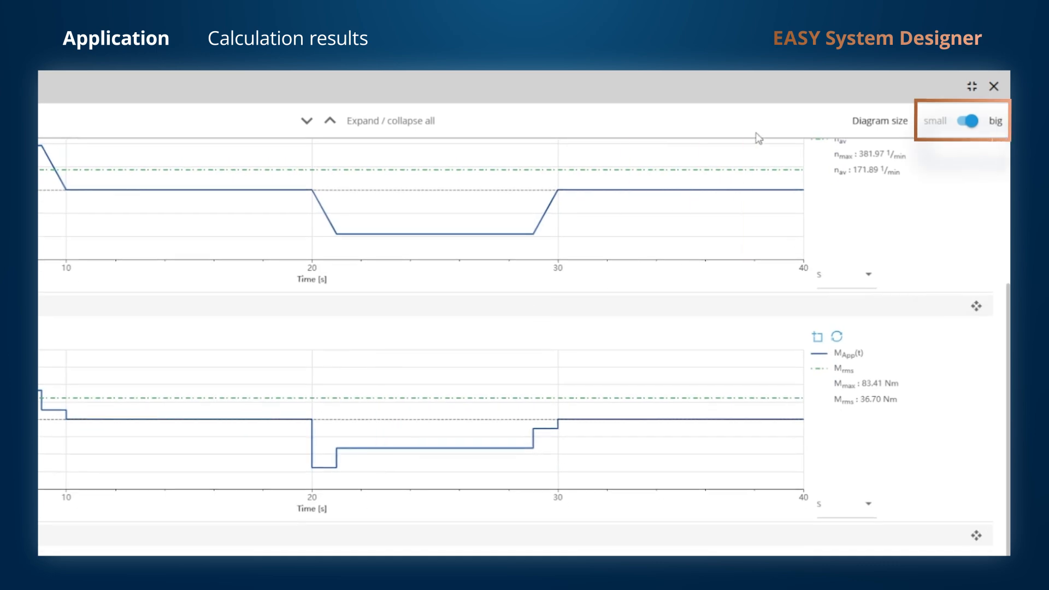
left_click(968, 120)
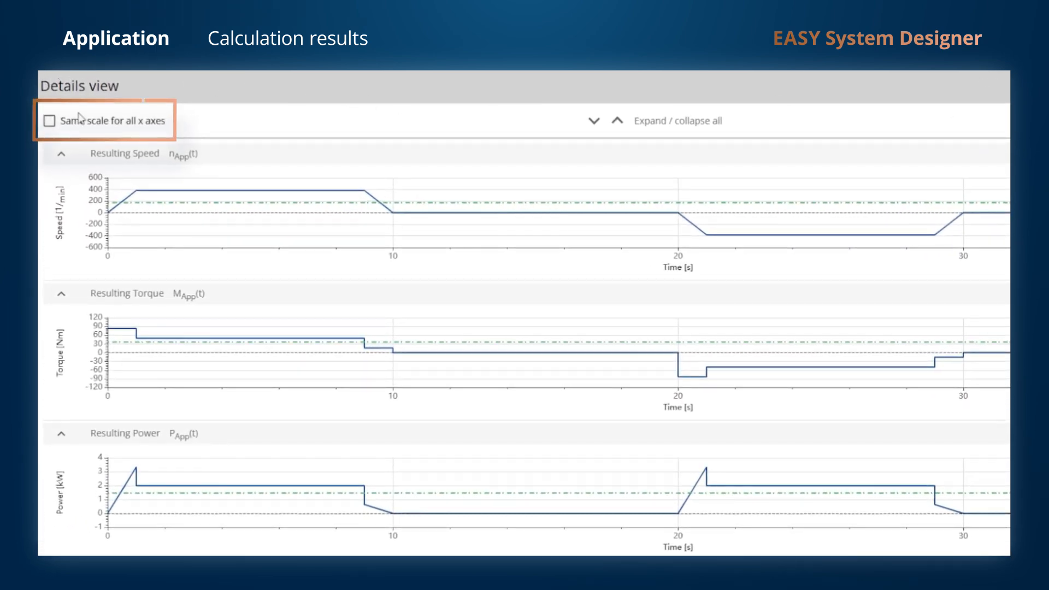
left_click(49, 121)
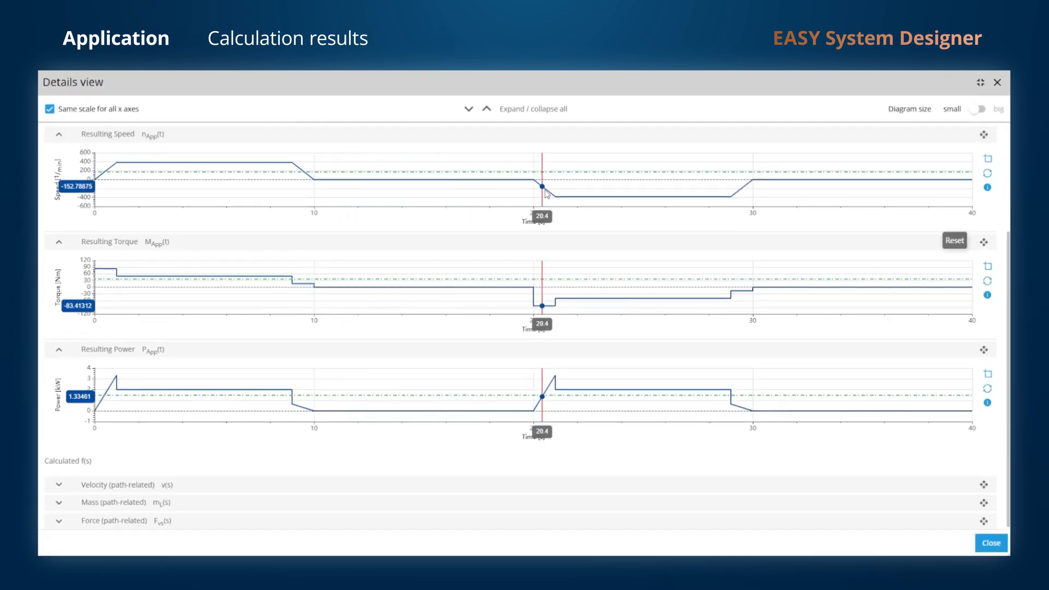
Zoom in on the Resulting Speed diagram from about 28.2 s to 30.5 s, and close the details view
left_click(990, 163)
left_click_drag(714, 169, 764, 203)
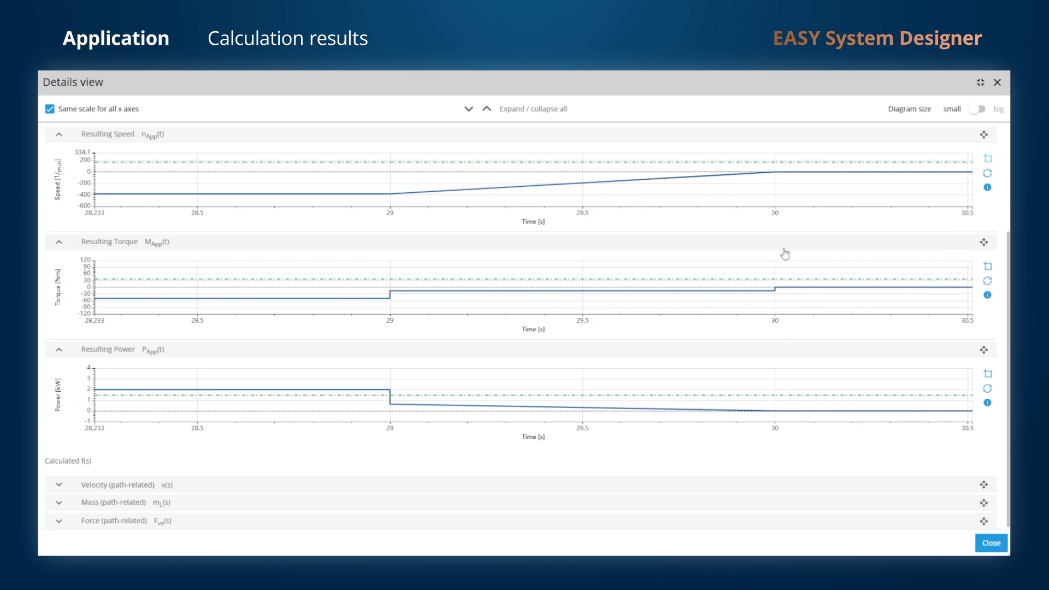
left_click(992, 543)
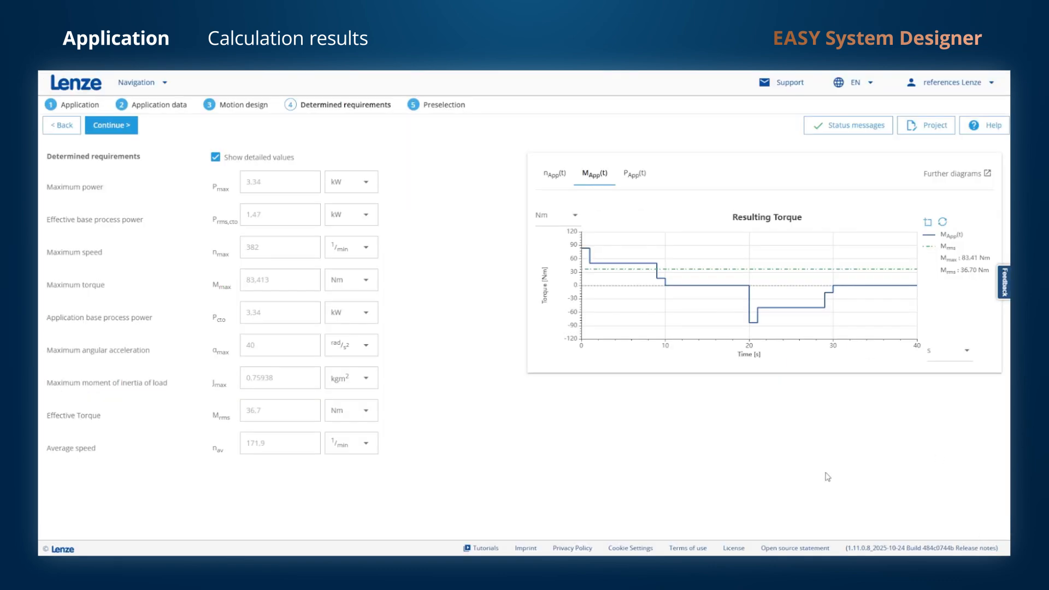
Proceed from the determined requirements to the product preselection
left_click(444, 105)
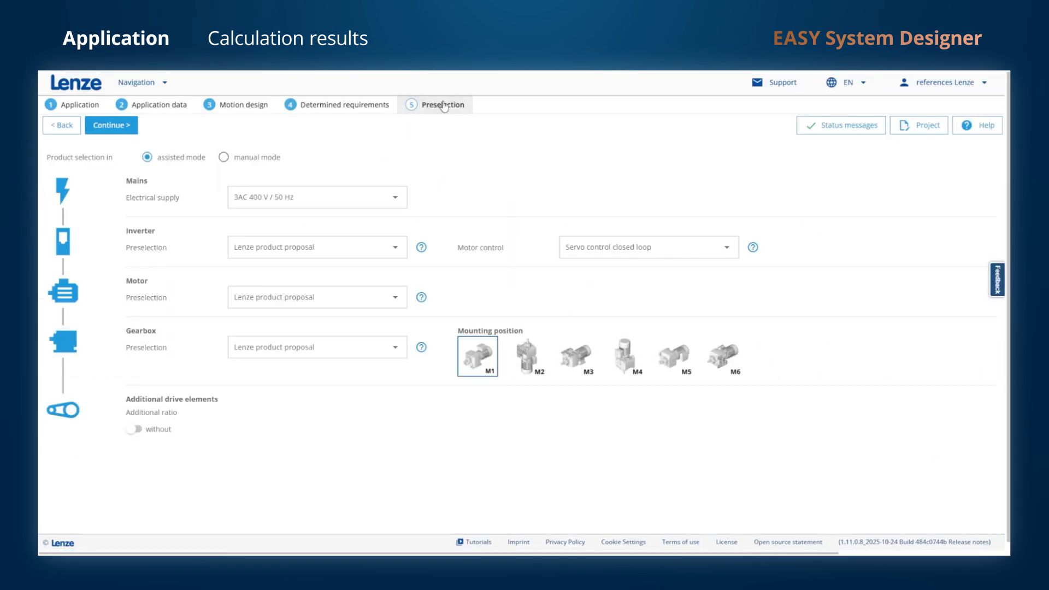